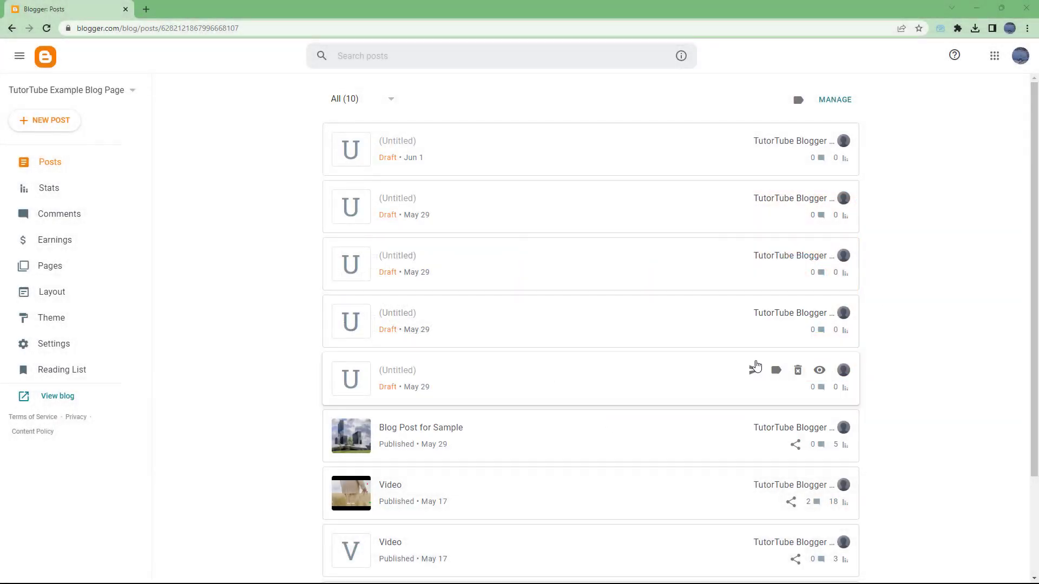
Check the empty Reading List and glance through its All Blogs filter list
scroll(319, 308, down, 3)
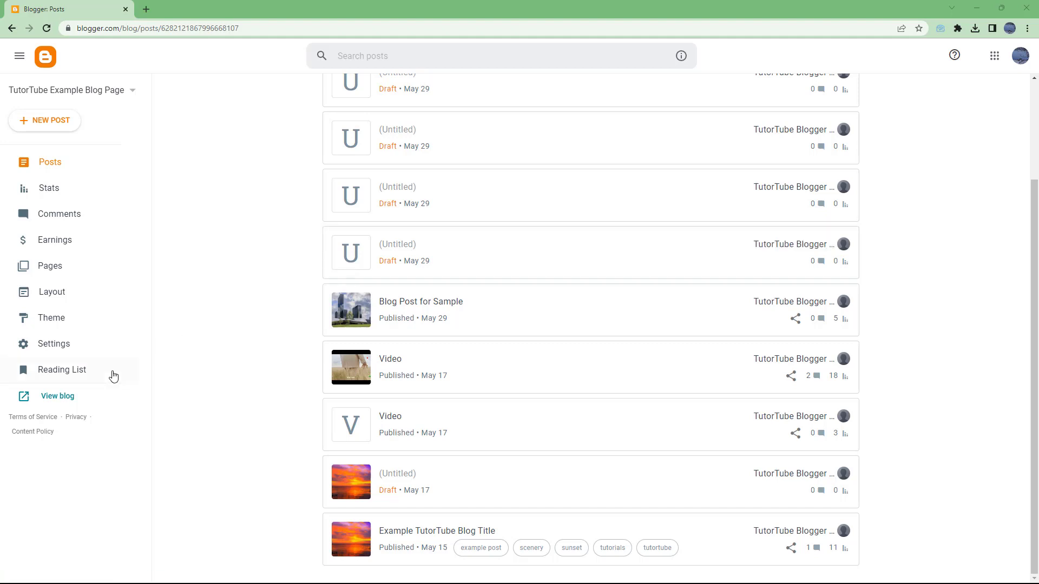
click(79, 375)
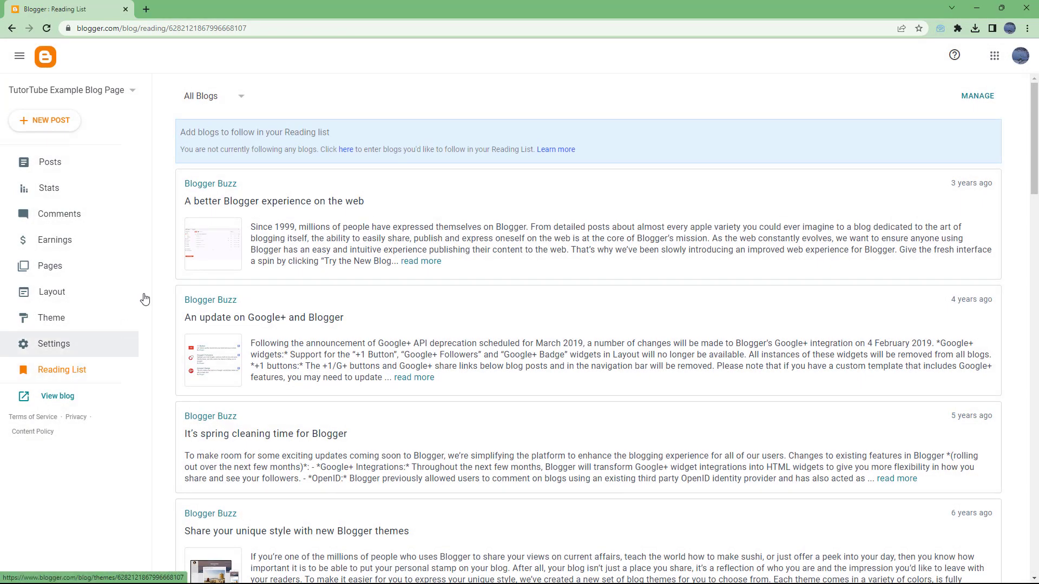
click(224, 97)
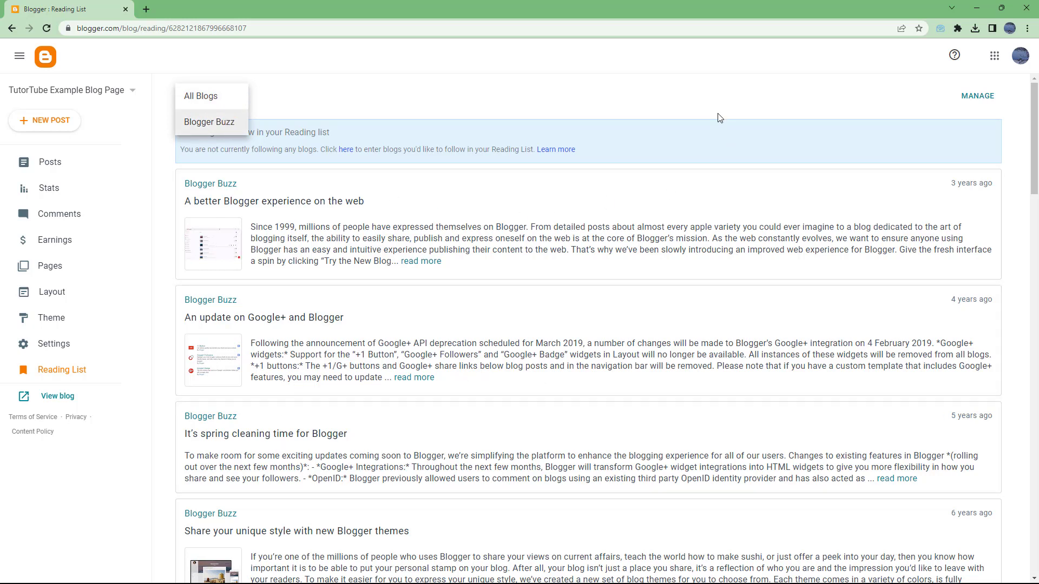
click(712, 85)
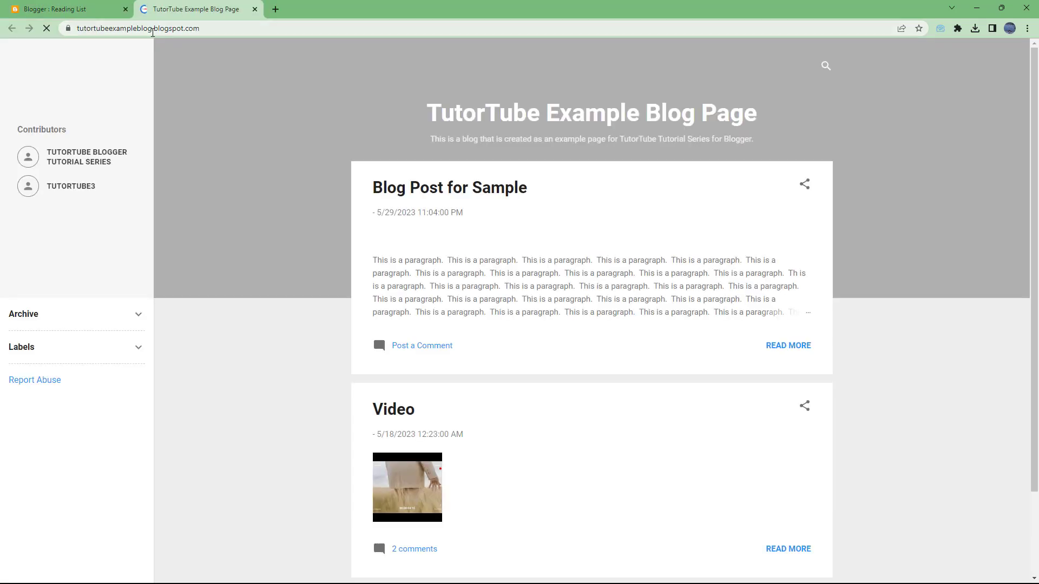
Copy the tutortubeexampleblog.blogspot.com address, highlight its subdomain, and go back to the Reading List
click(152, 31)
key(ctrl+c)
right_click(152, 31)
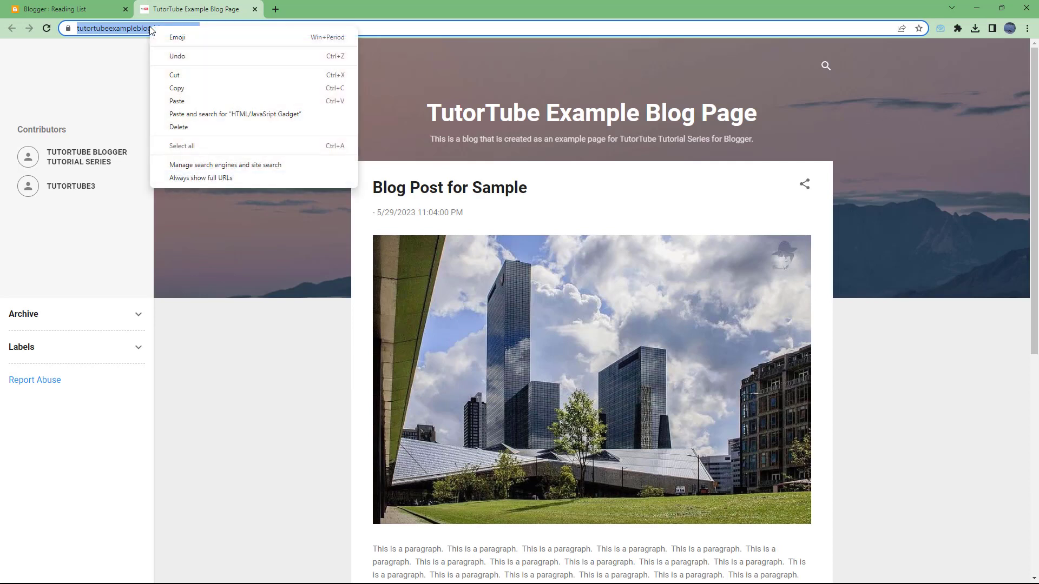
click(186, 87)
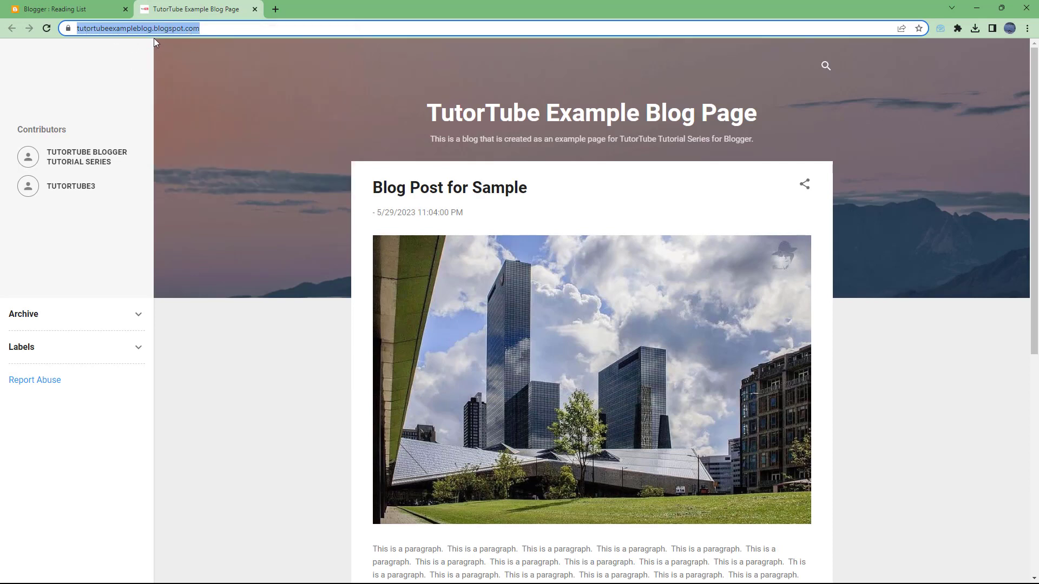
click(111, 28)
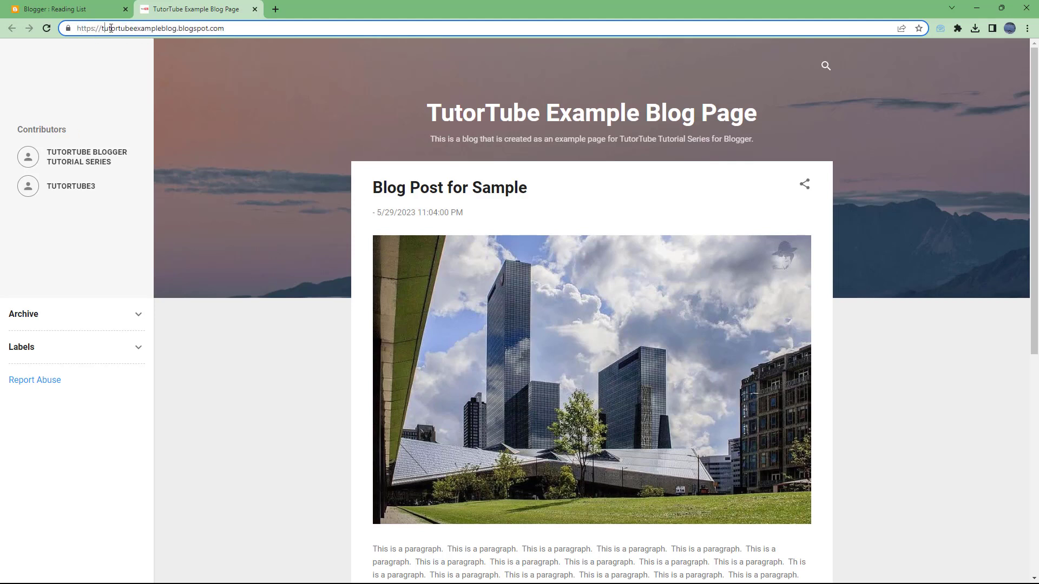
drag(104, 28, 186, 29)
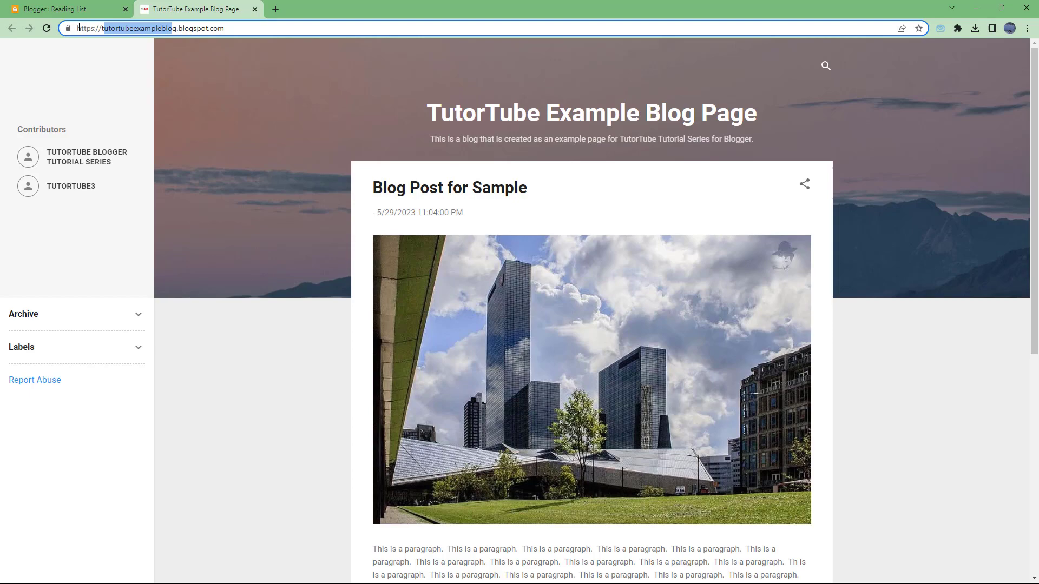
click(87, 11)
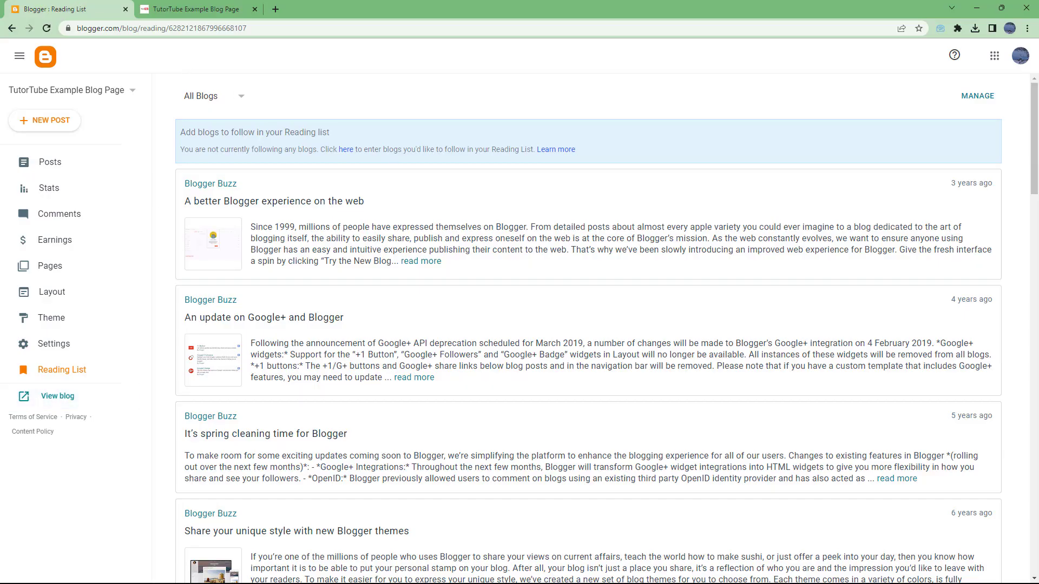
Maximize the second account's window and open its Reading List's MANAGE page for followed blogs
drag(1036, 179, 514, 149)
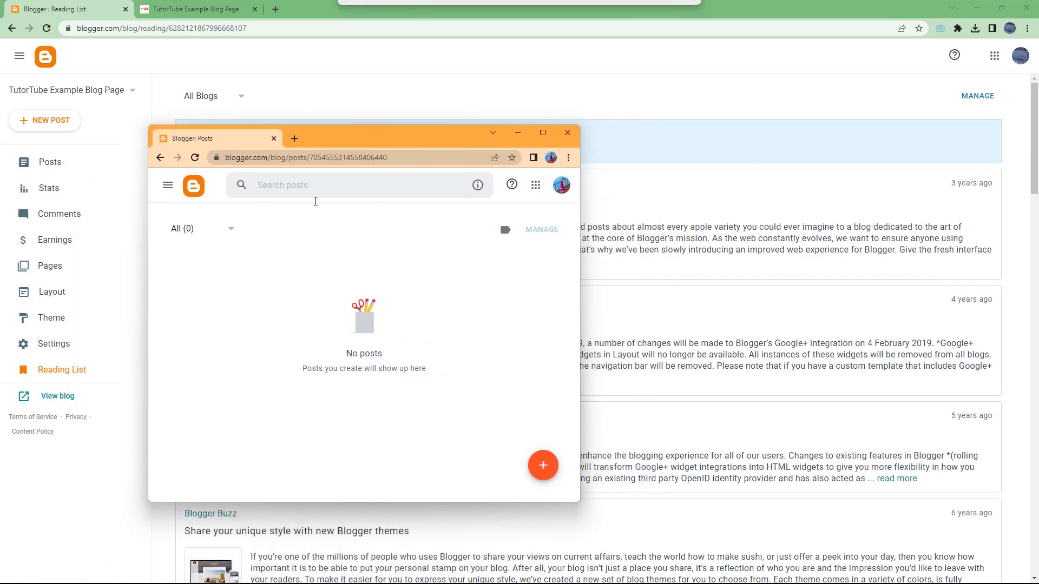
click(542, 133)
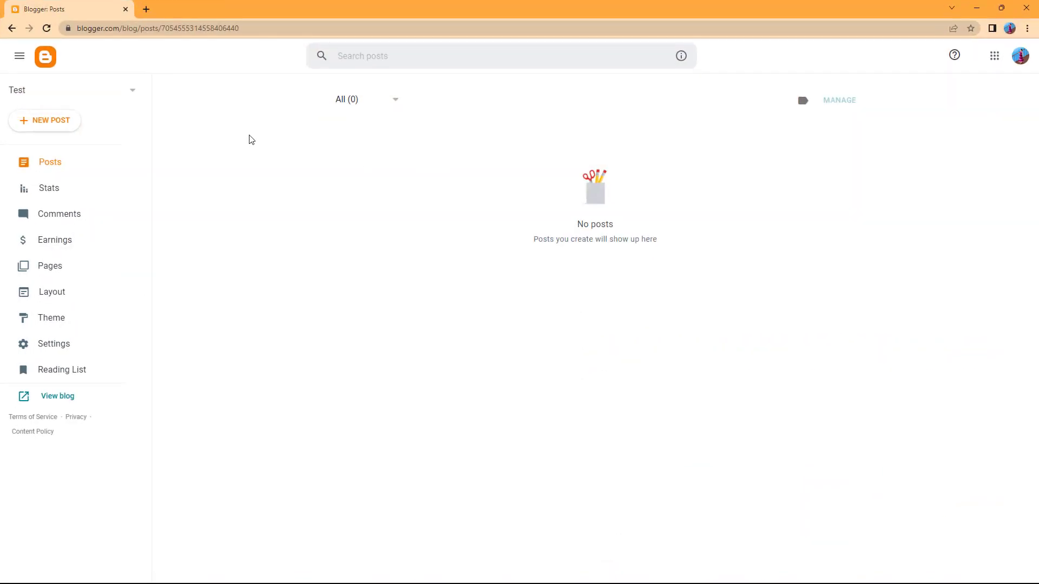
click(62, 372)
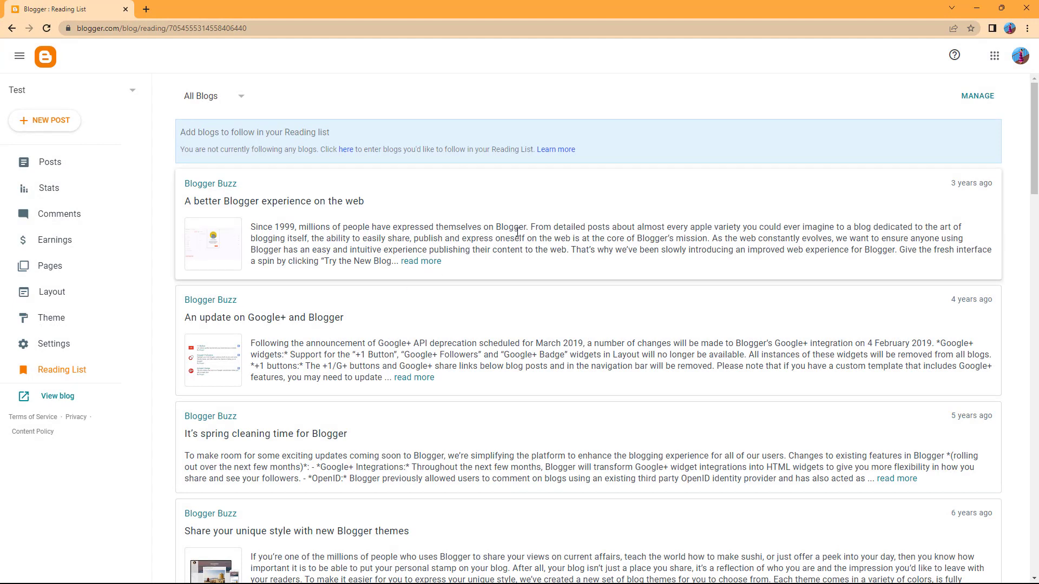
click(968, 100)
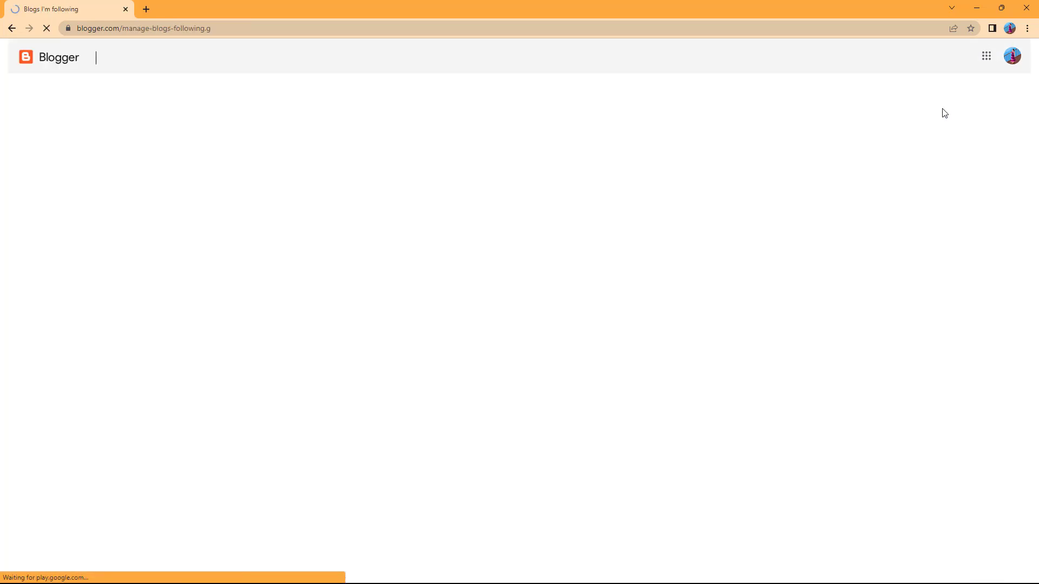
Add the pasted TutorTube blog address as a followed blog, following it publicly
click(770, 126)
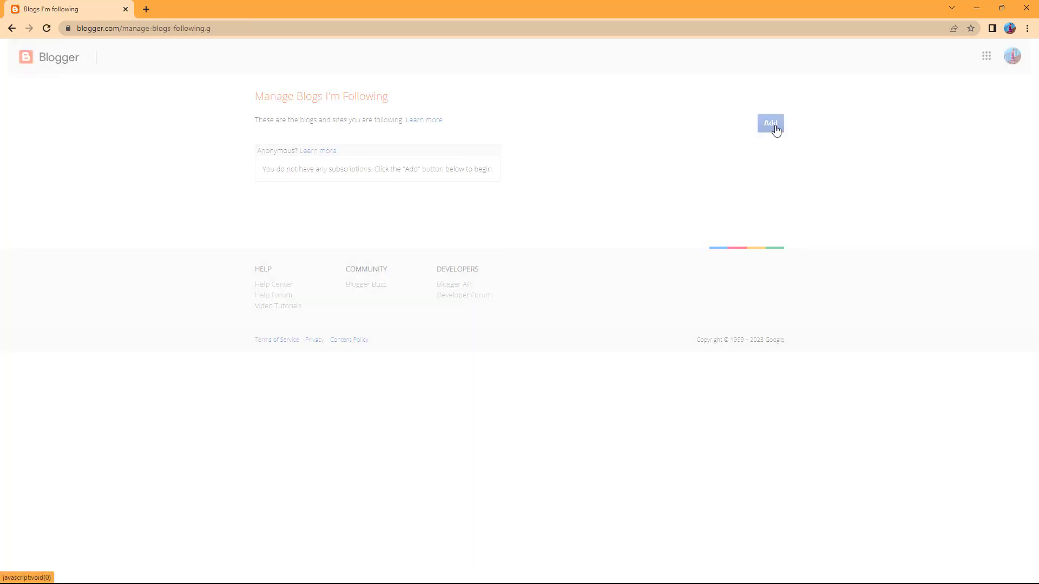
click(448, 125)
right_click(448, 125)
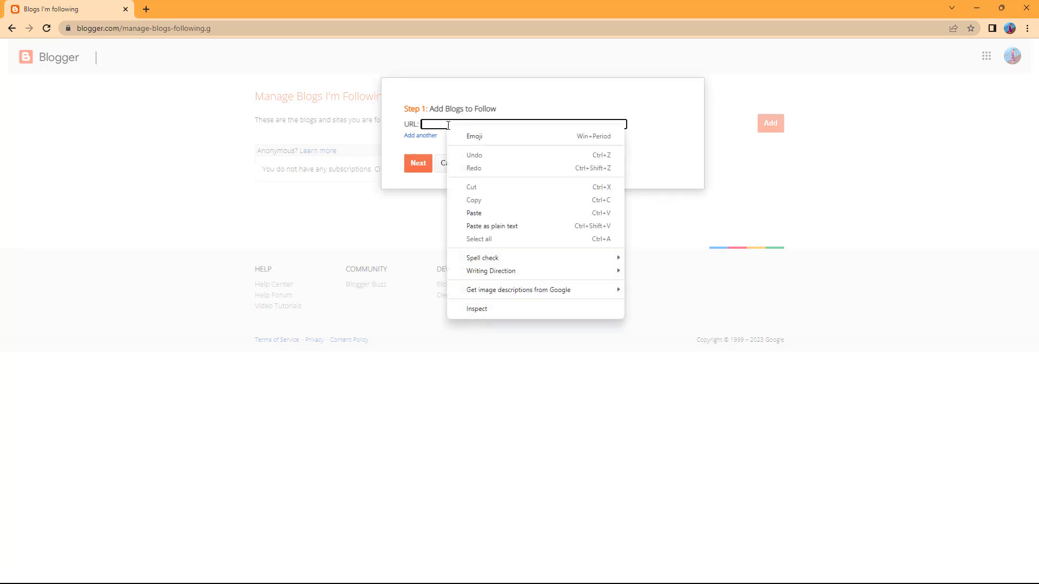
click(492, 211)
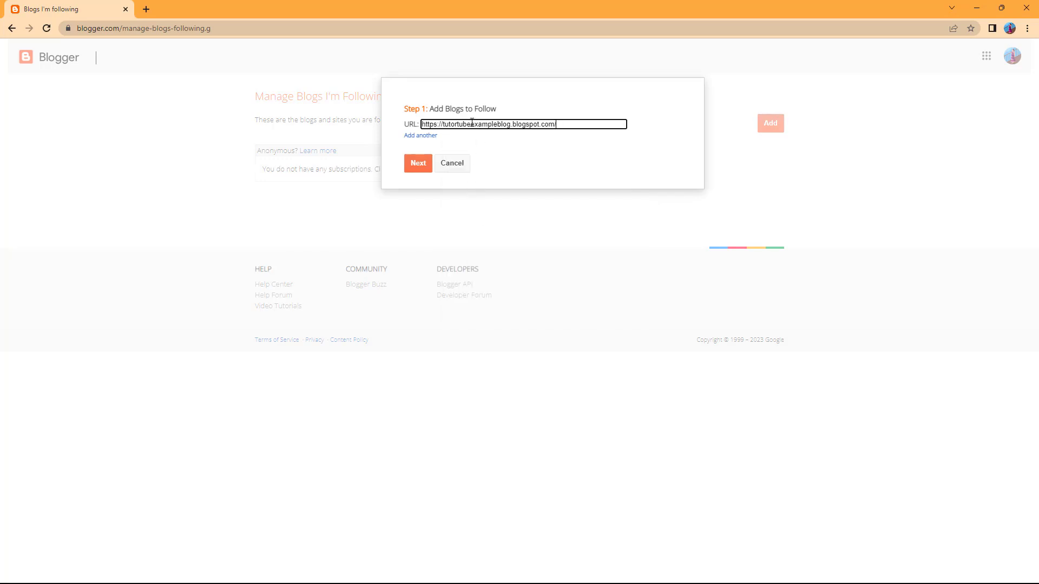
click(418, 165)
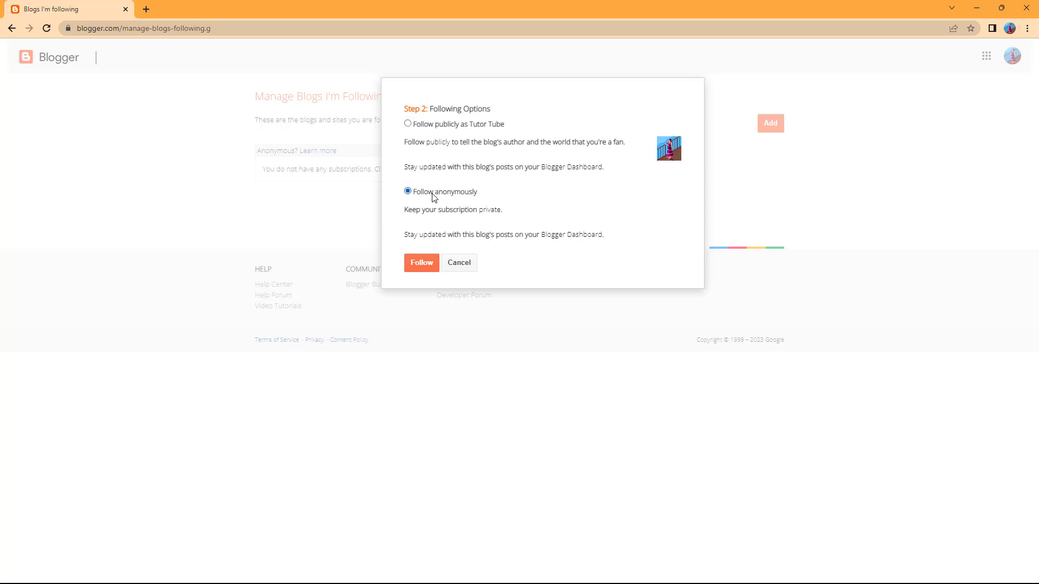
click(441, 130)
click(432, 258)
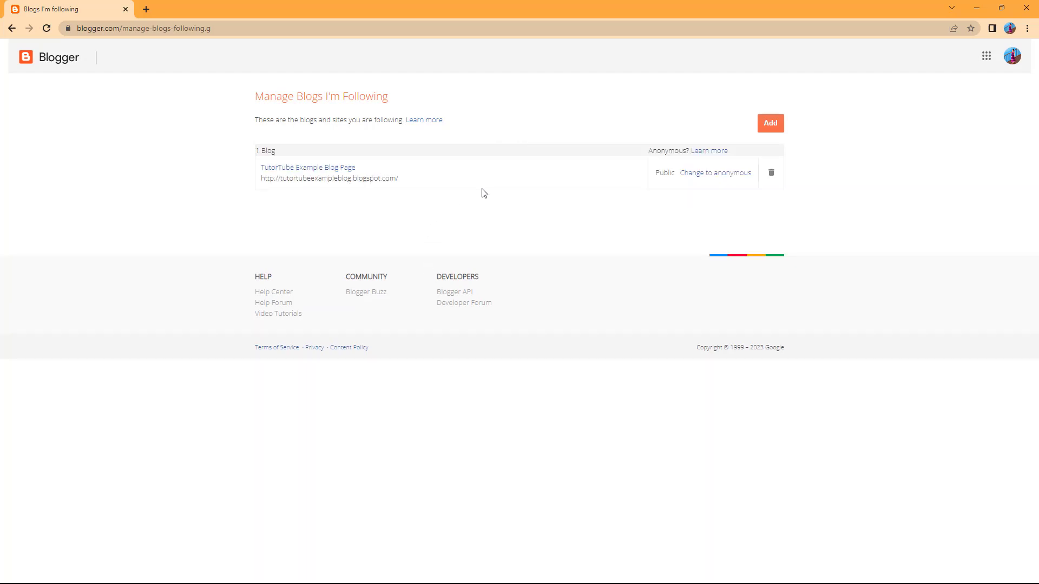
Return to the Reading List and compare it with the TutorTube blog in the other window
click(11, 28)
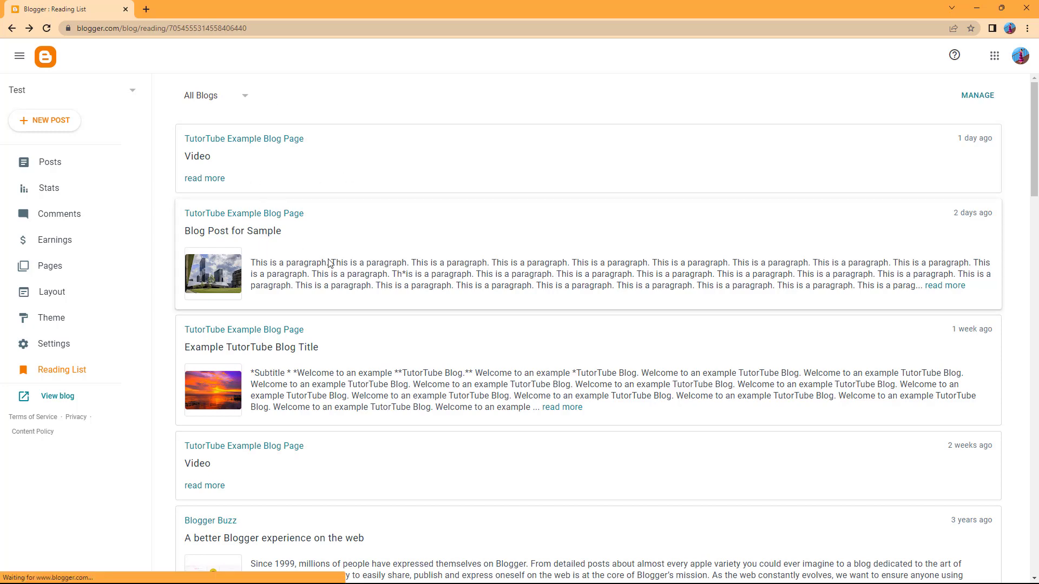
drag(389, 4, 1038, 335)
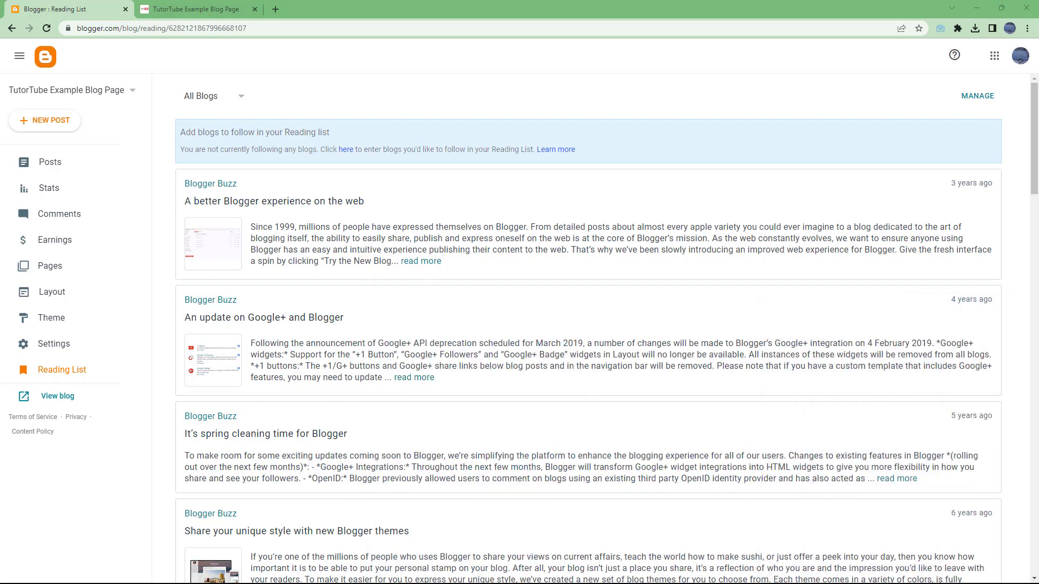
click(195, 9)
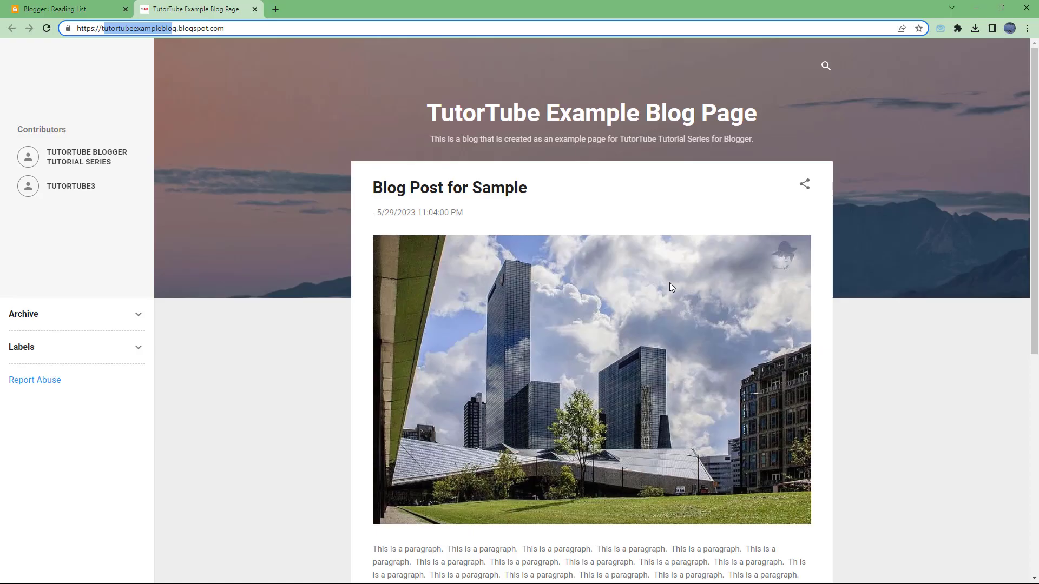
scroll(671, 308, down, 7)
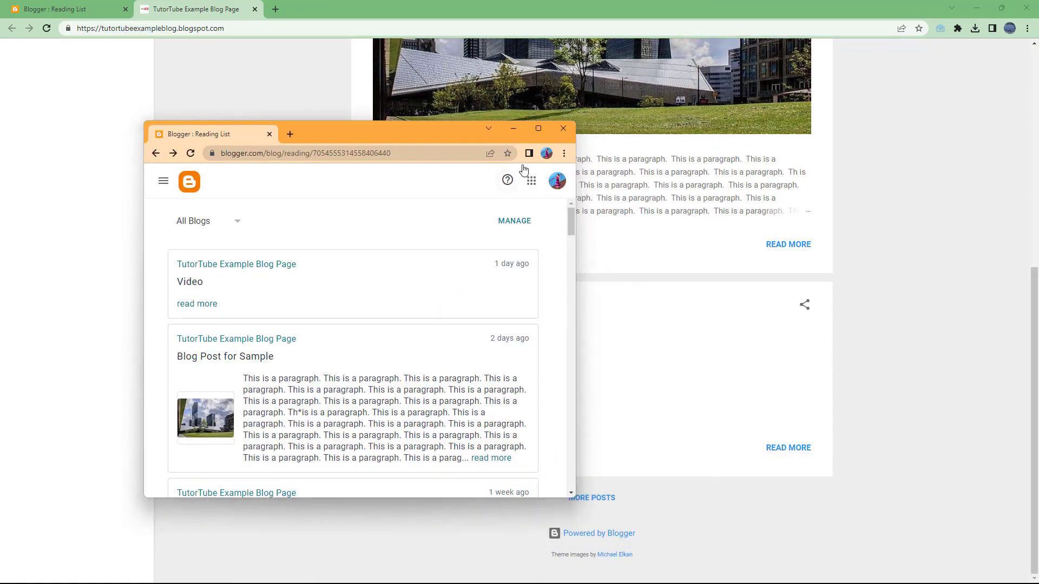
Filter the maximized Reading List to show only TutorTube Example Blog Page posts
click(538, 129)
scroll(303, 272, down, 10)
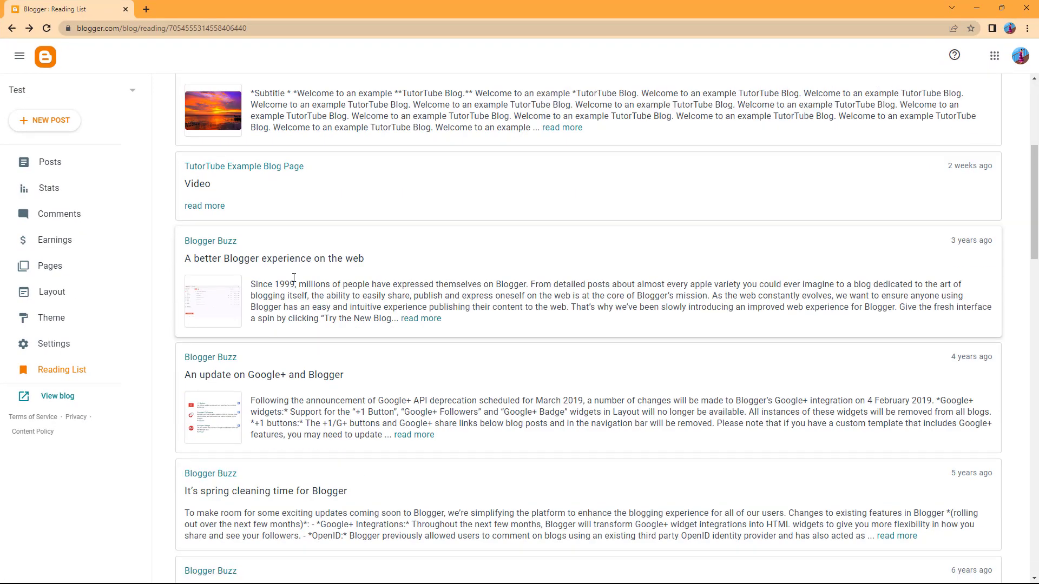
scroll(303, 272, up, 10)
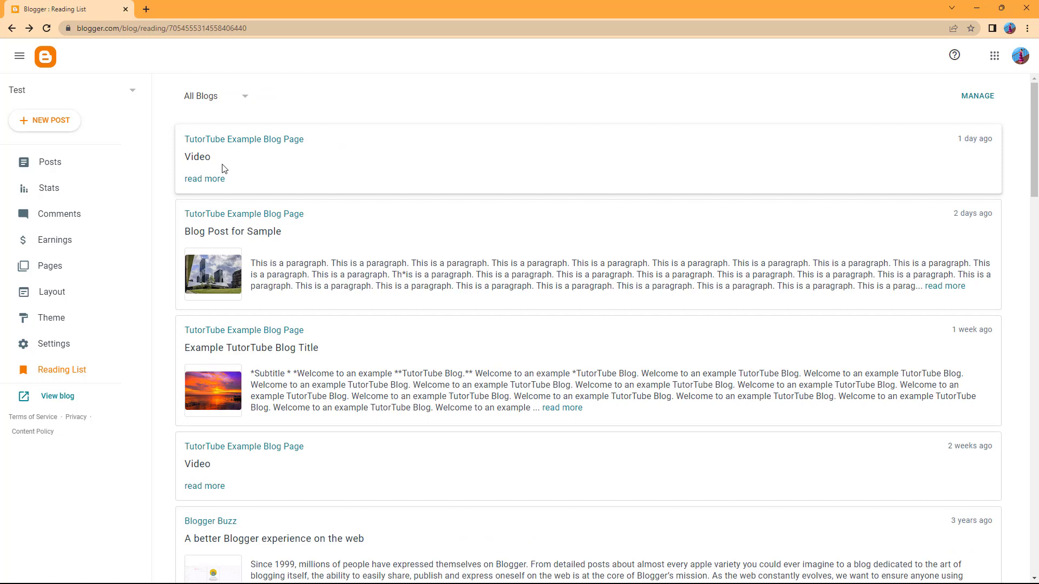
click(214, 97)
click(220, 147)
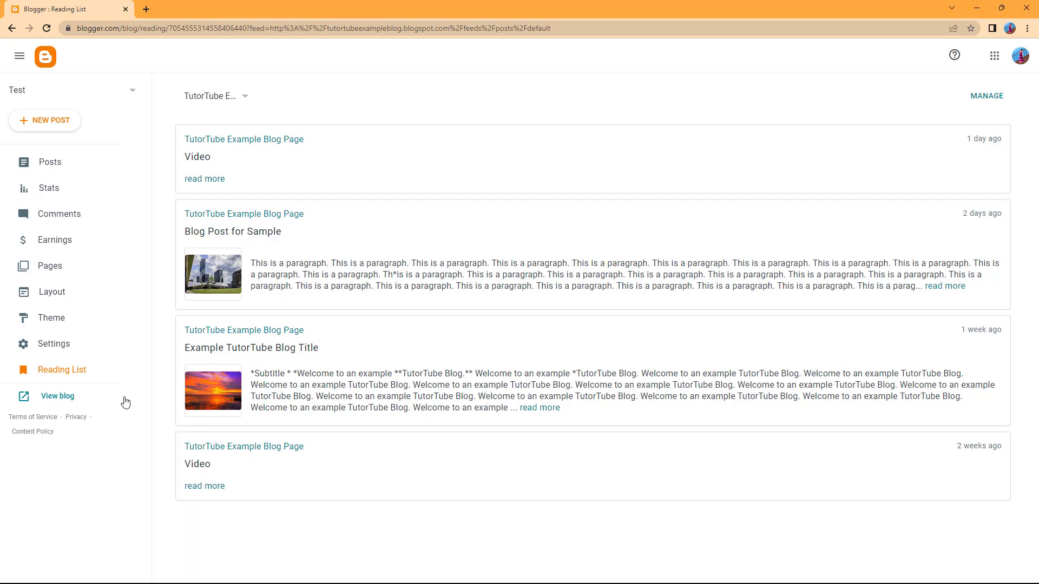
click(262, 448)
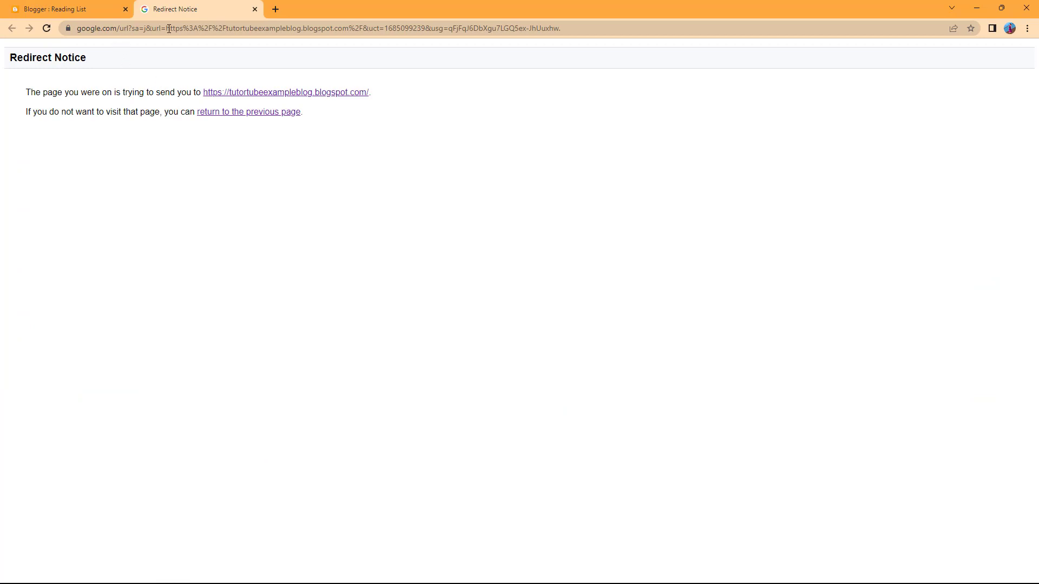
click(250, 97)
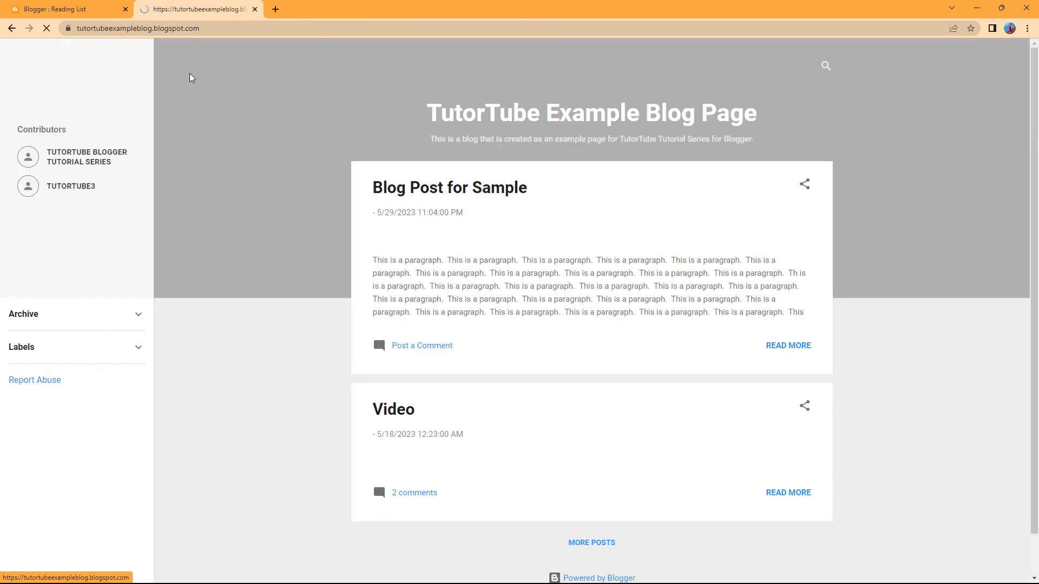
click(254, 9)
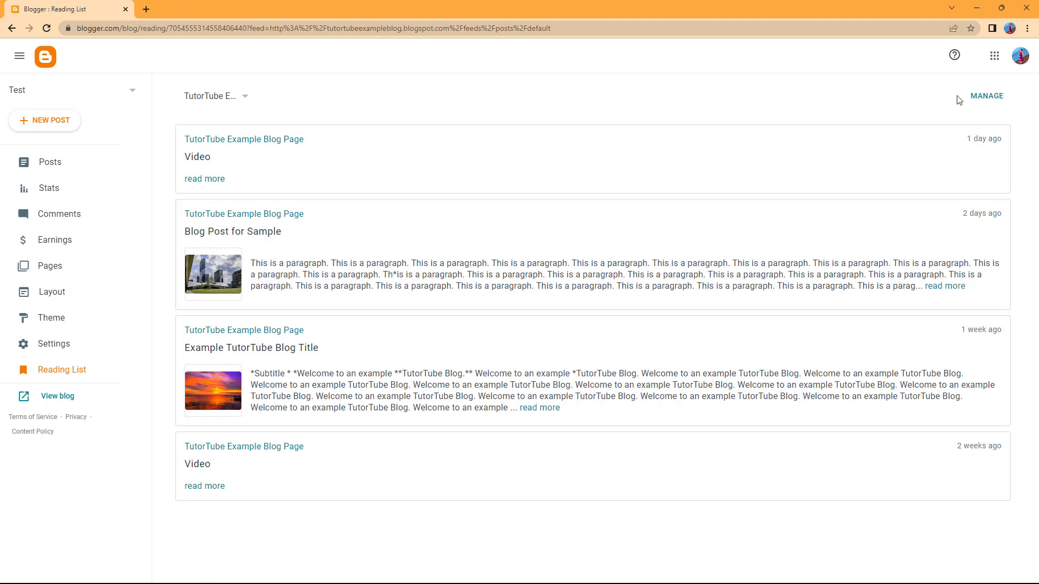
On the followed-blogs page, switch following to anonymous and back to public, then delete the TutorTube subscription
click(976, 98)
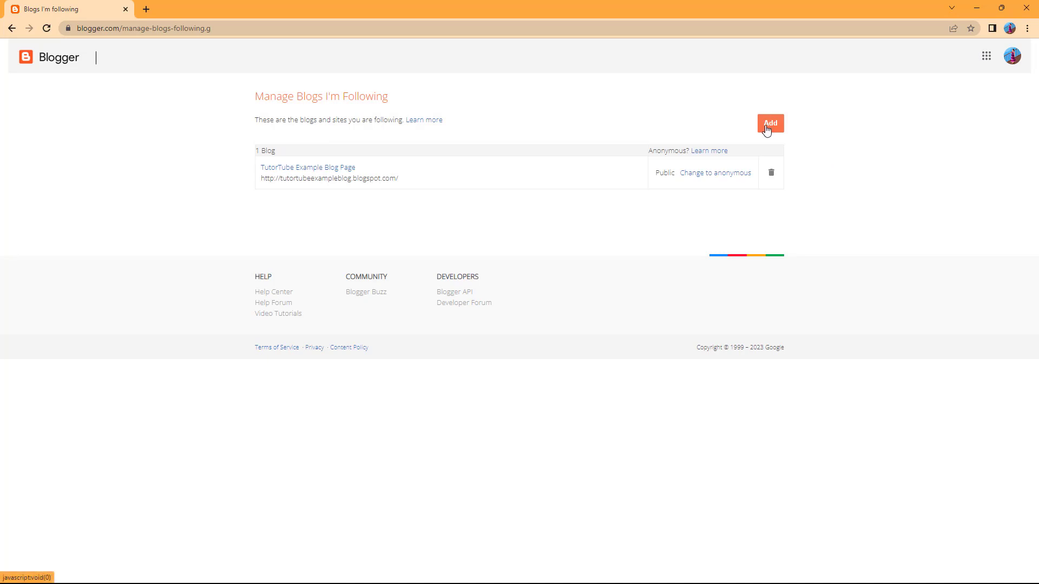
click(699, 175)
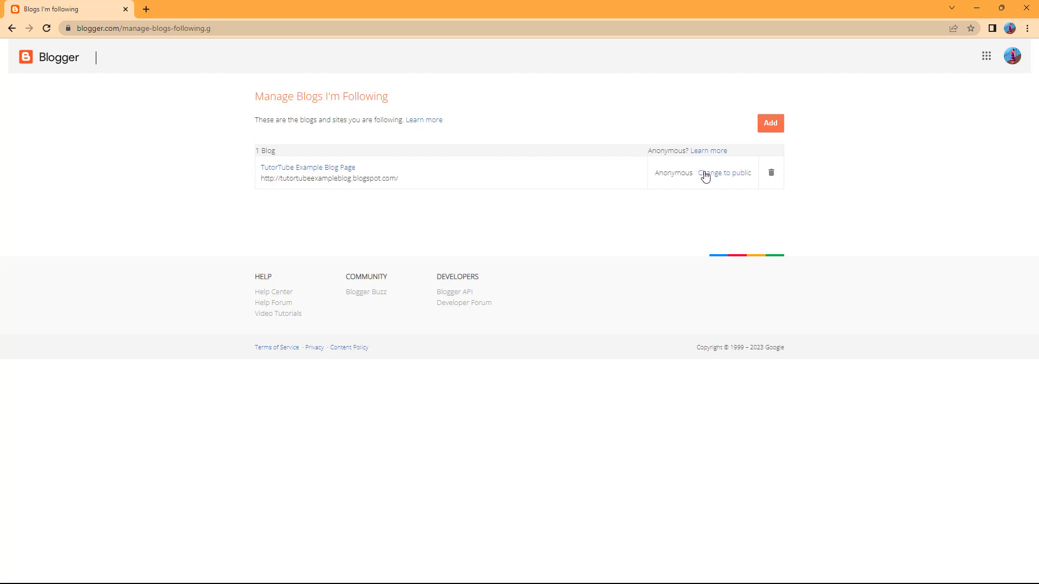
click(713, 174)
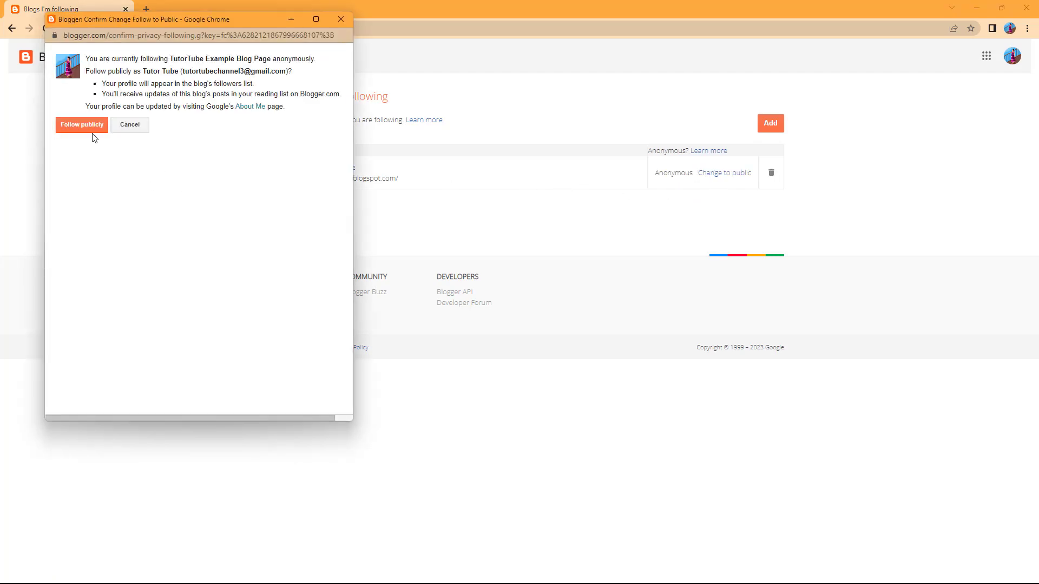
click(90, 123)
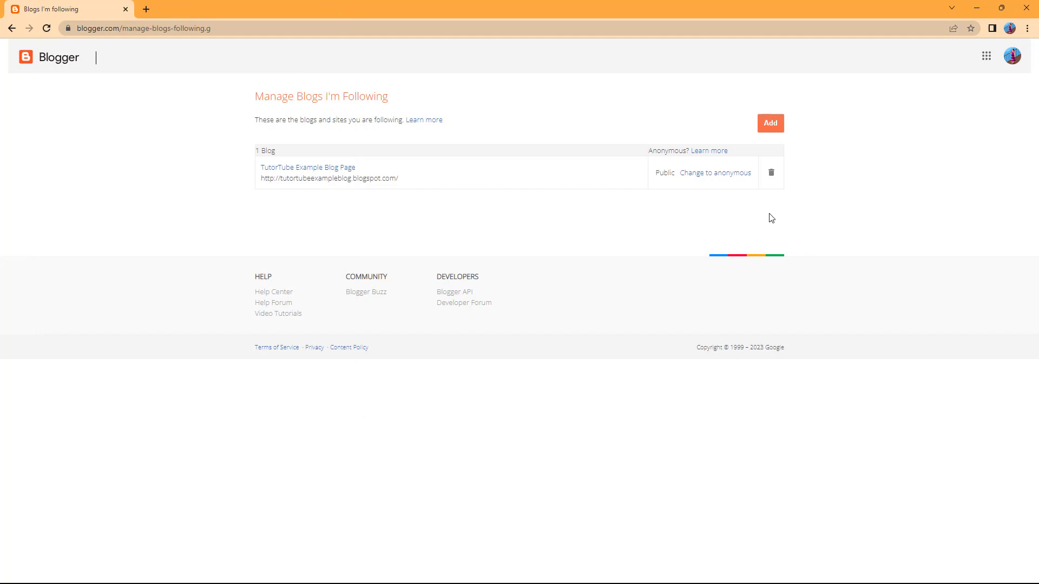
click(771, 173)
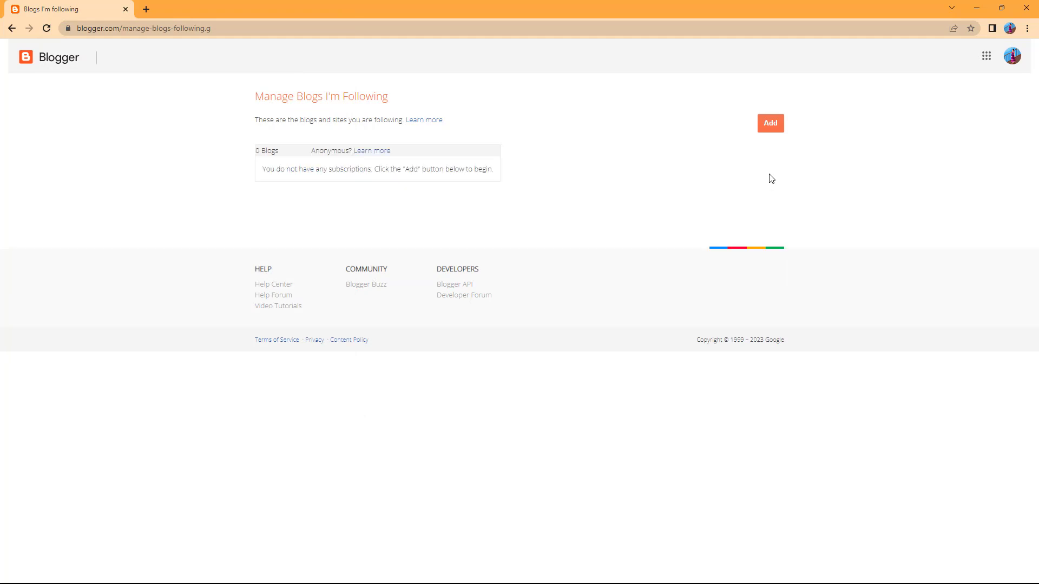
Return to the original account's Reading List tab and open the blog's Posts list of 10 posts
click(14, 29)
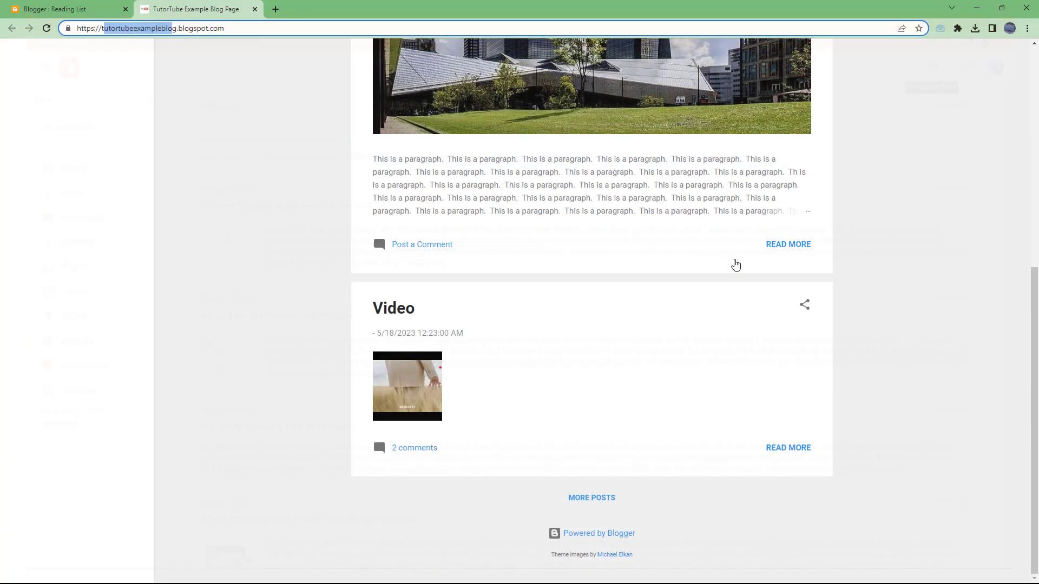
click(64, 9)
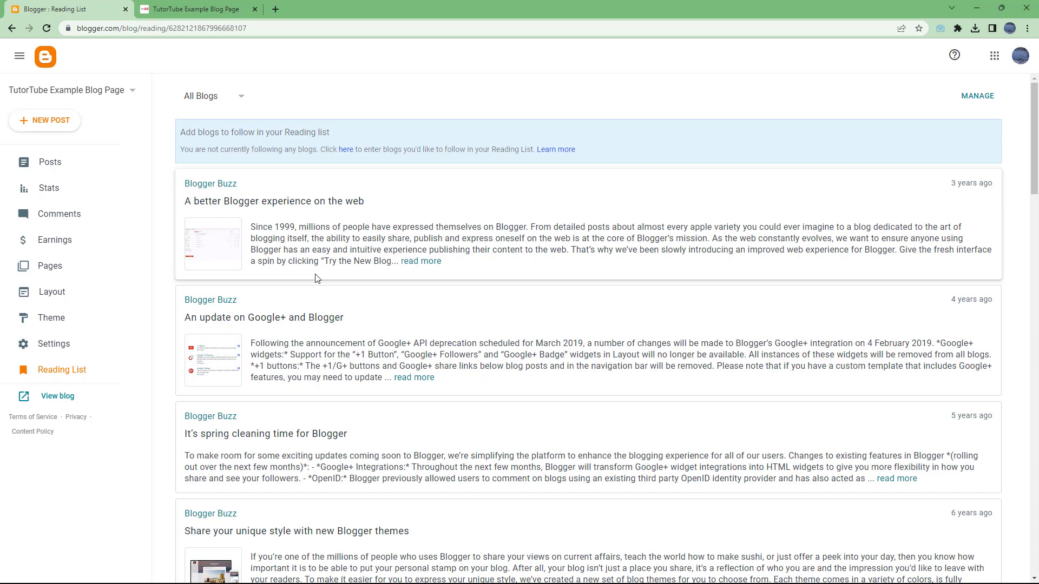
click(57, 165)
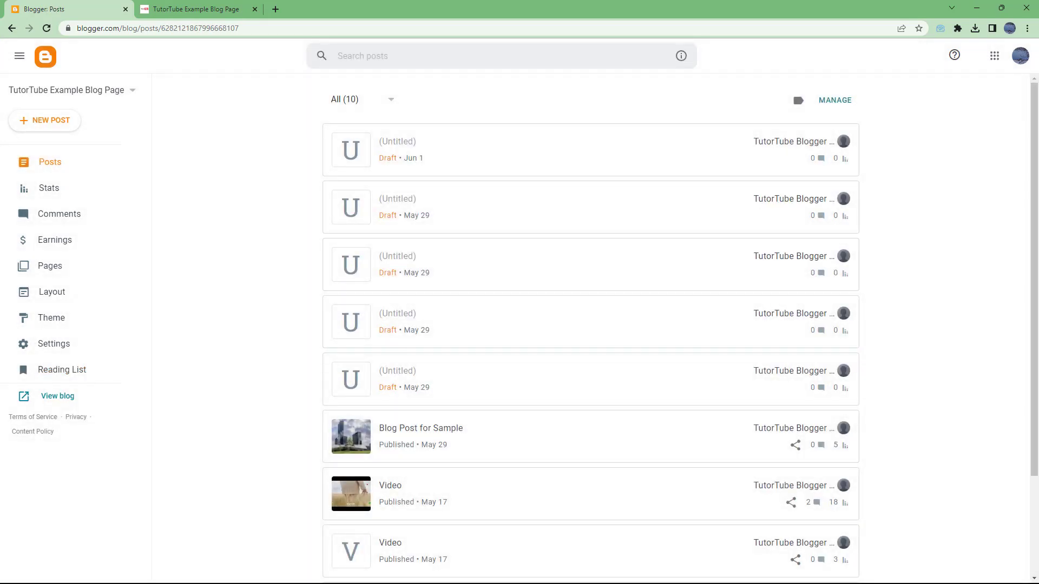